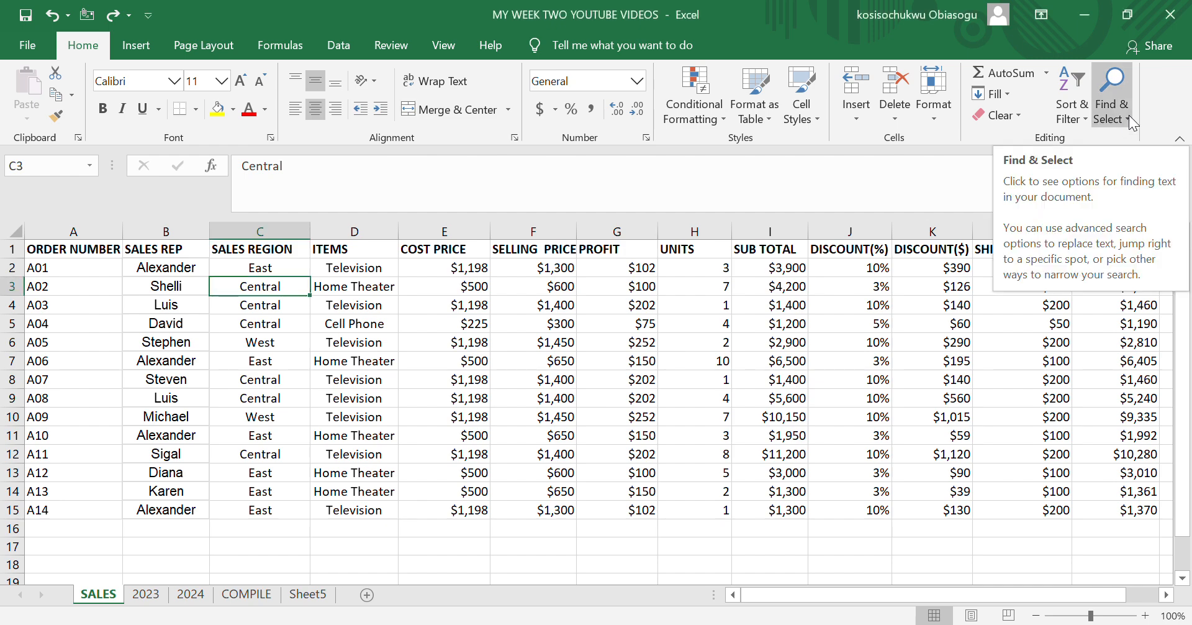
Step: Find all cells containing CENTRAL in the SALES sheet
{"action": "left_click", "coordinate": [1130, 118]}
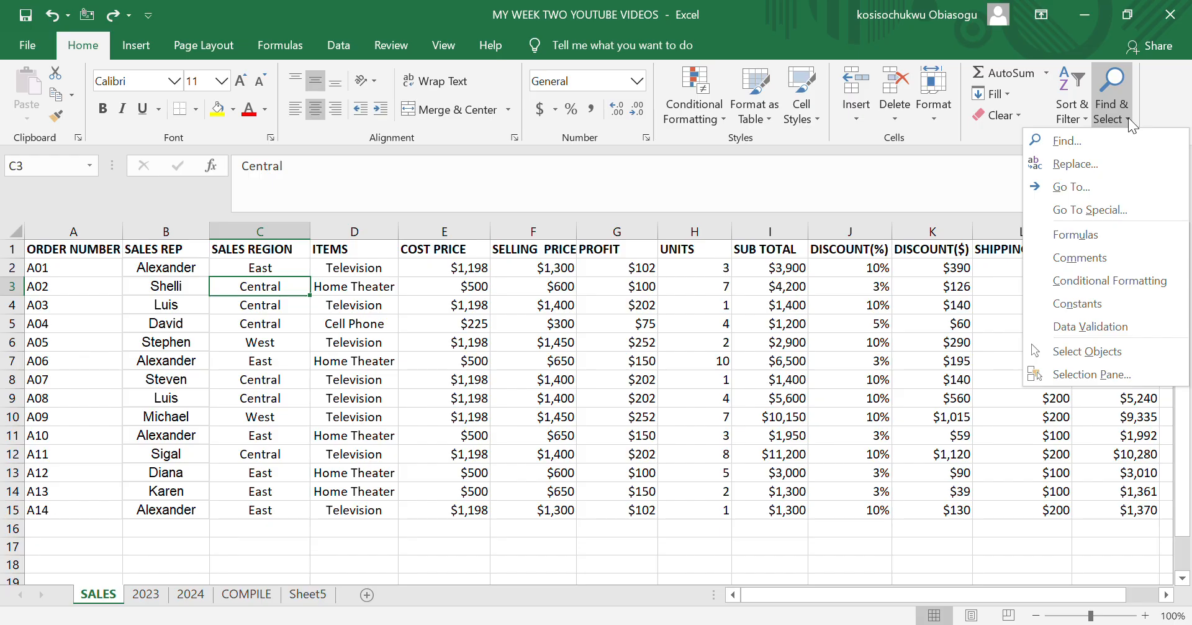
{"action": "left_click", "coordinate": [1066, 141]}
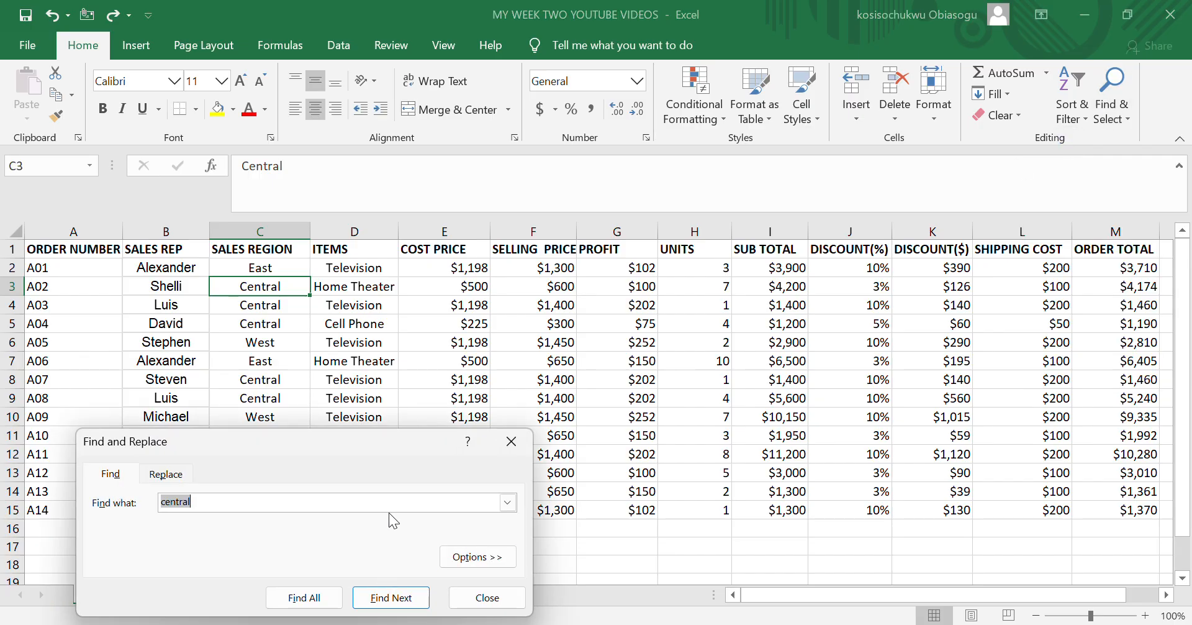
{"action": "left_click", "coordinate": [206, 497]}
{"action": "key", "text": "BackSpace"}
{"action": "key", "text": "BackSpace"}
{"action": "key", "text": "BackSpace"}
{"action": "key", "text": "BackSpace"}
{"action": "key", "text": "BackSpace"}
{"action": "key", "text": "BackSpace"}
{"action": "key", "text": "BackSpace"}
{"action": "type", "text": "CENTRAL"}
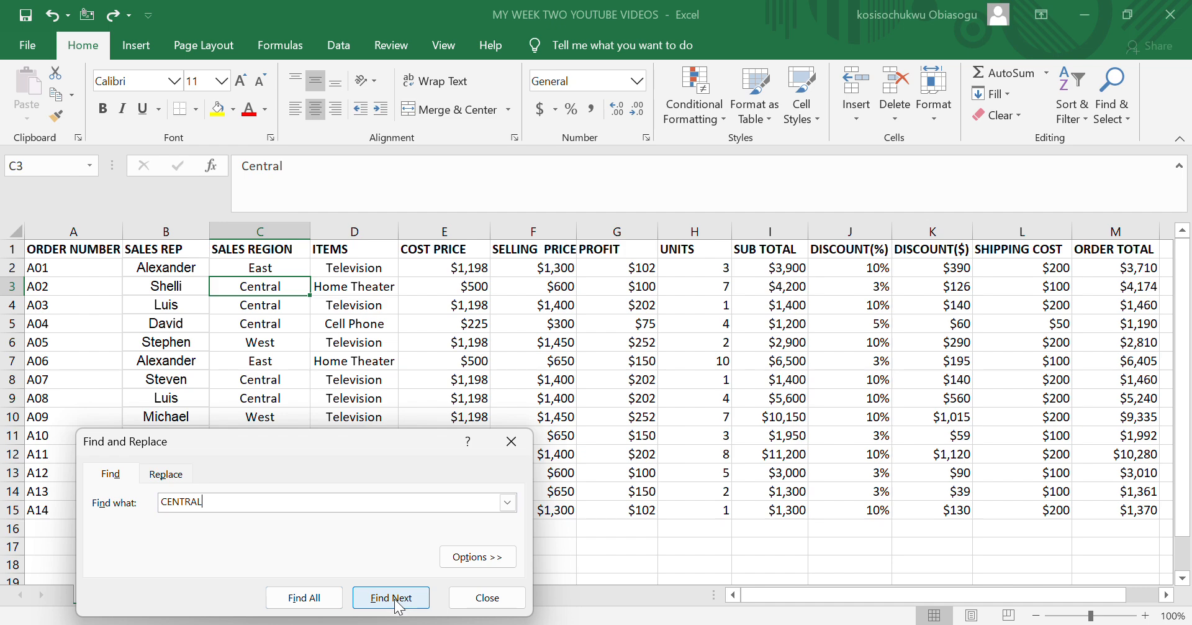
{"action": "left_click", "coordinate": [330, 600]}
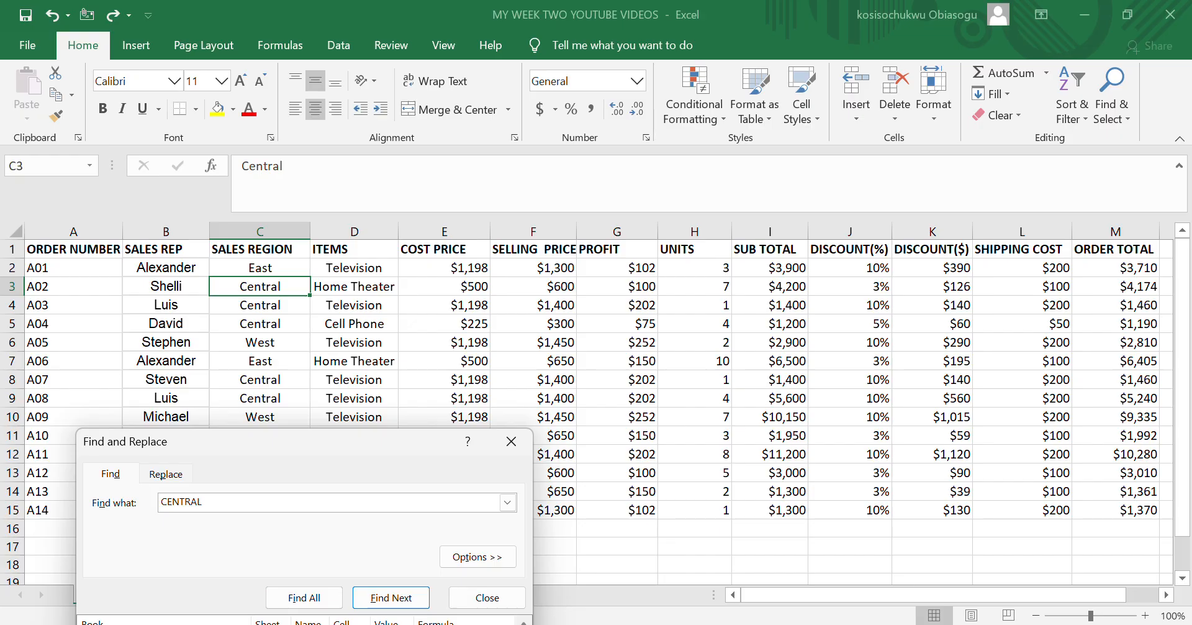
Step: Examine the complete list of cells matching CENTRAL, and close the search
{"action": "left_click_drag", "start_coordinate": [307, 449], "coordinate": [330, 308]}
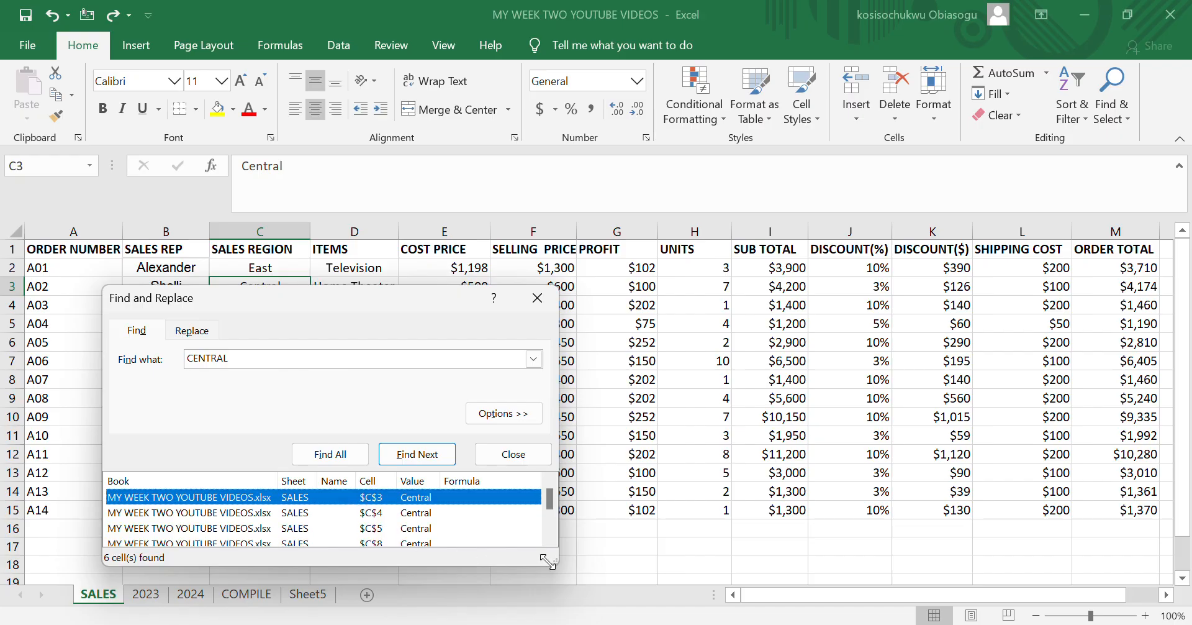
{"action": "left_click", "coordinate": [549, 539]}
{"action": "left_click", "coordinate": [549, 539]}
{"action": "left_click", "coordinate": [549, 539]}
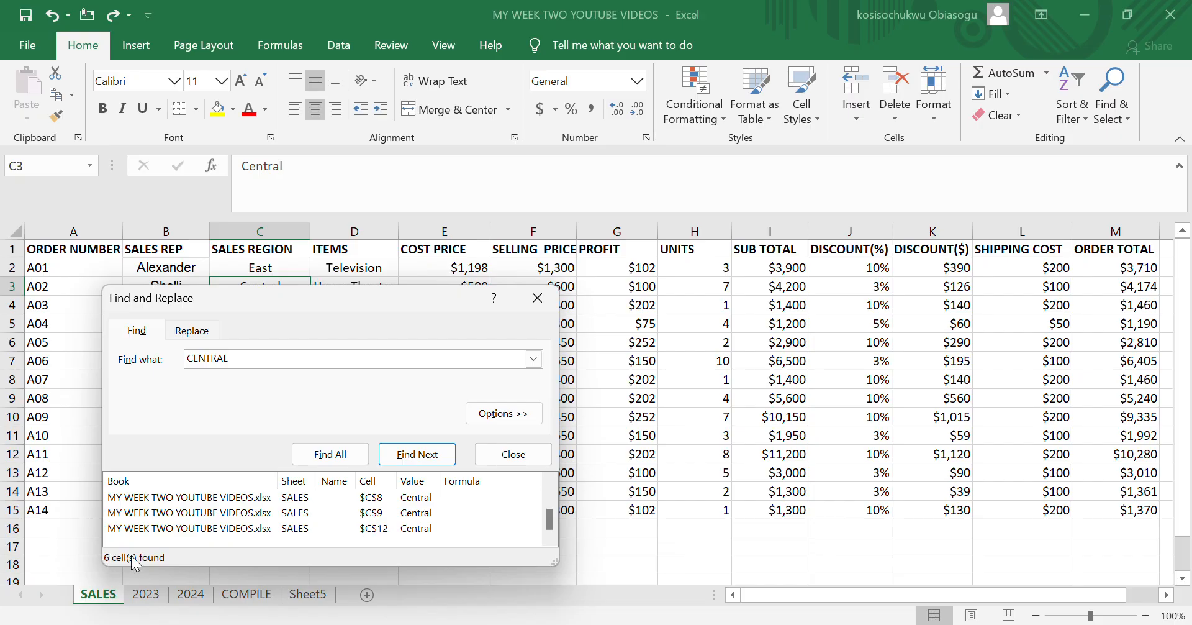
{"action": "left_click", "coordinate": [538, 297]}
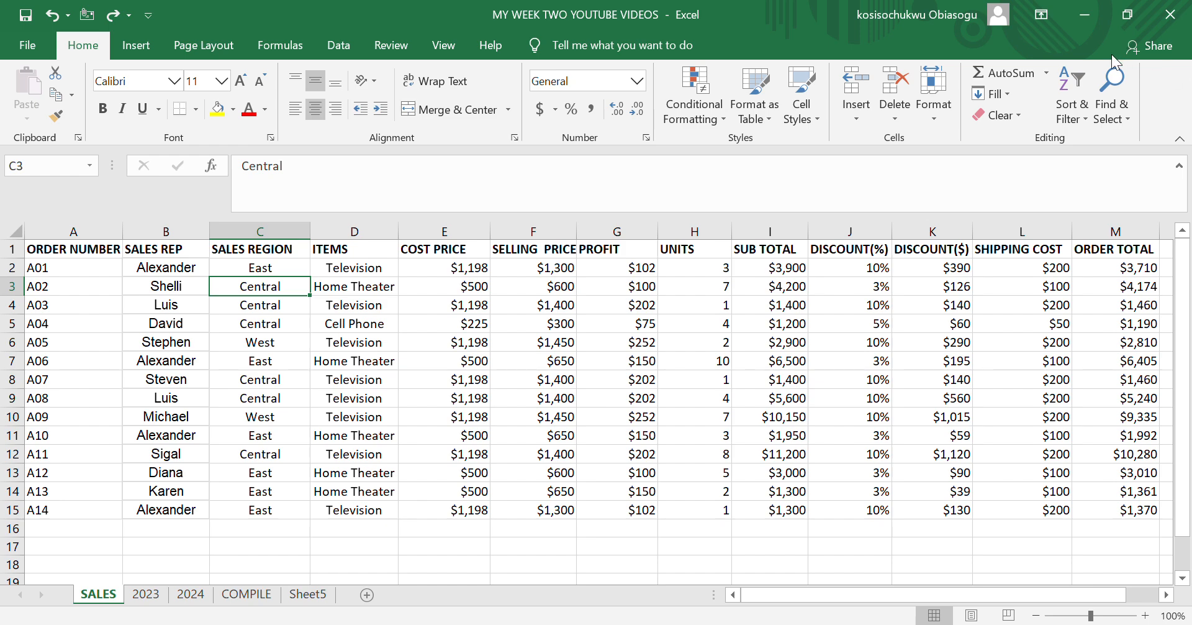
Step: Start a find-and-replace and clear the existing search term and replacement text
{"action": "left_click", "coordinate": [1114, 97]}
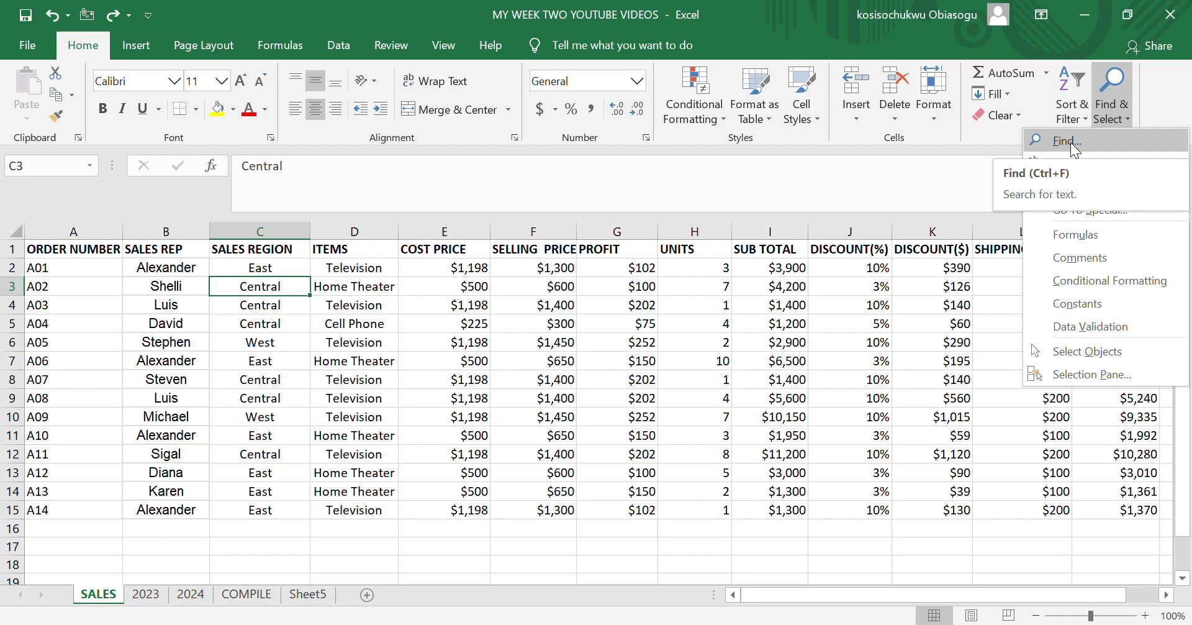
{"action": "left_click", "coordinate": [1075, 165]}
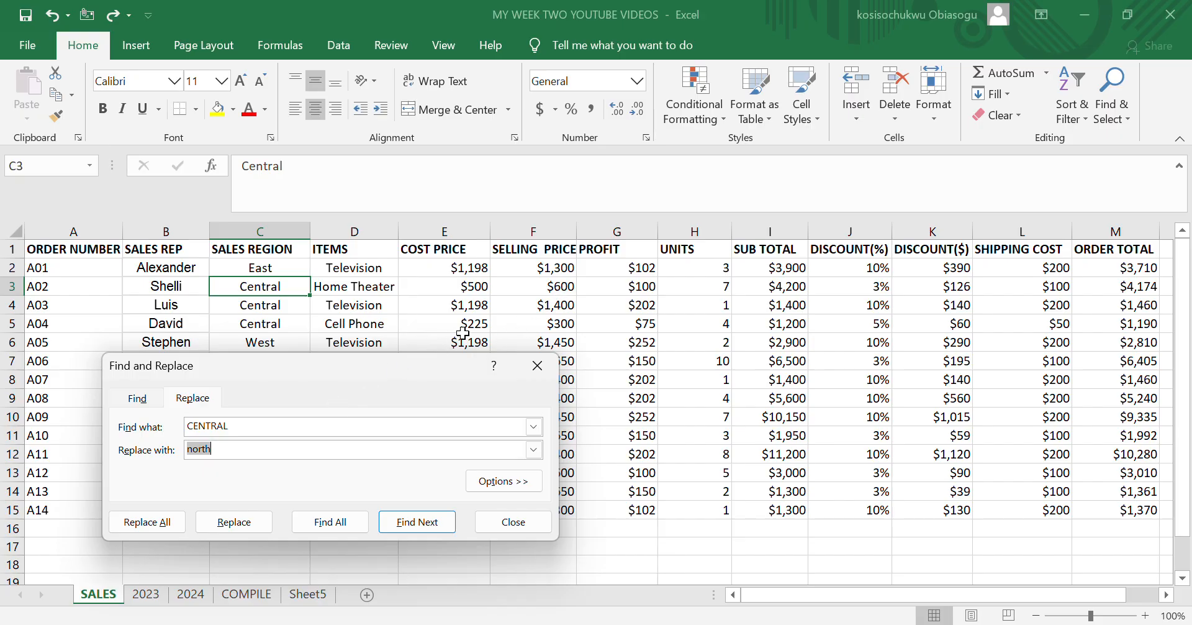
{"action": "left_click", "coordinate": [215, 451]}
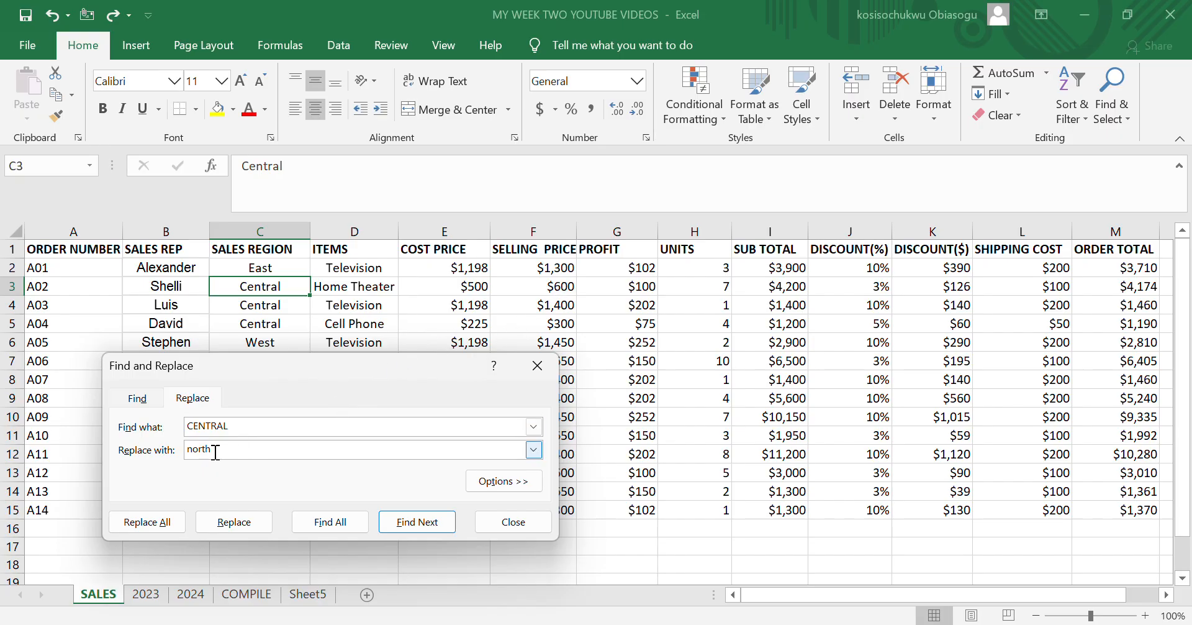
{"action": "key", "text": "BackSpace"}
{"action": "key", "text": "BackSpace"}
{"action": "key", "text": "BackSpace"}
{"action": "key", "text": "BackSpace"}
{"action": "key", "text": "BackSpace"}
{"action": "left_click", "coordinate": [239, 427]}
{"action": "key", "text": "BackSpace"}
{"action": "key", "text": "BackSpace"}
{"action": "key", "text": "BackSpace"}
{"action": "key", "text": "BackSpace"}
{"action": "key", "text": "BackSpace"}
{"action": "key", "text": "BackSpace"}
{"action": "key", "text": "BackSpace"}
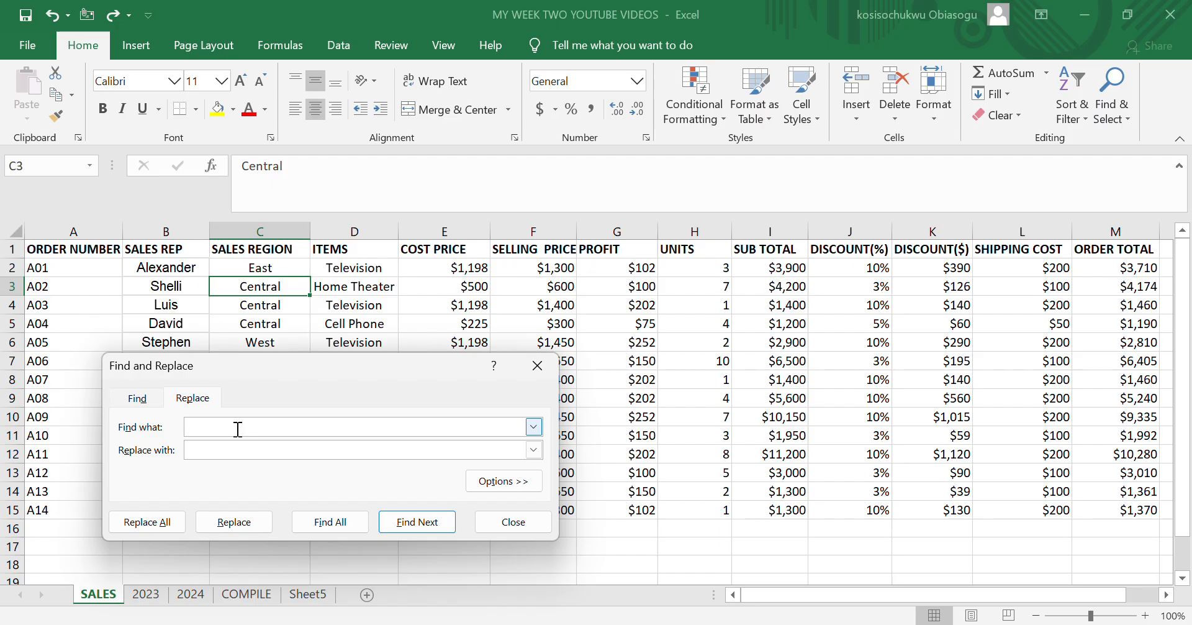
Step: Enter CENTRAL as the text to find and North as its replacement
{"action": "type", "text": "CENTRAL"}
{"action": "key", "text": "Tab"}
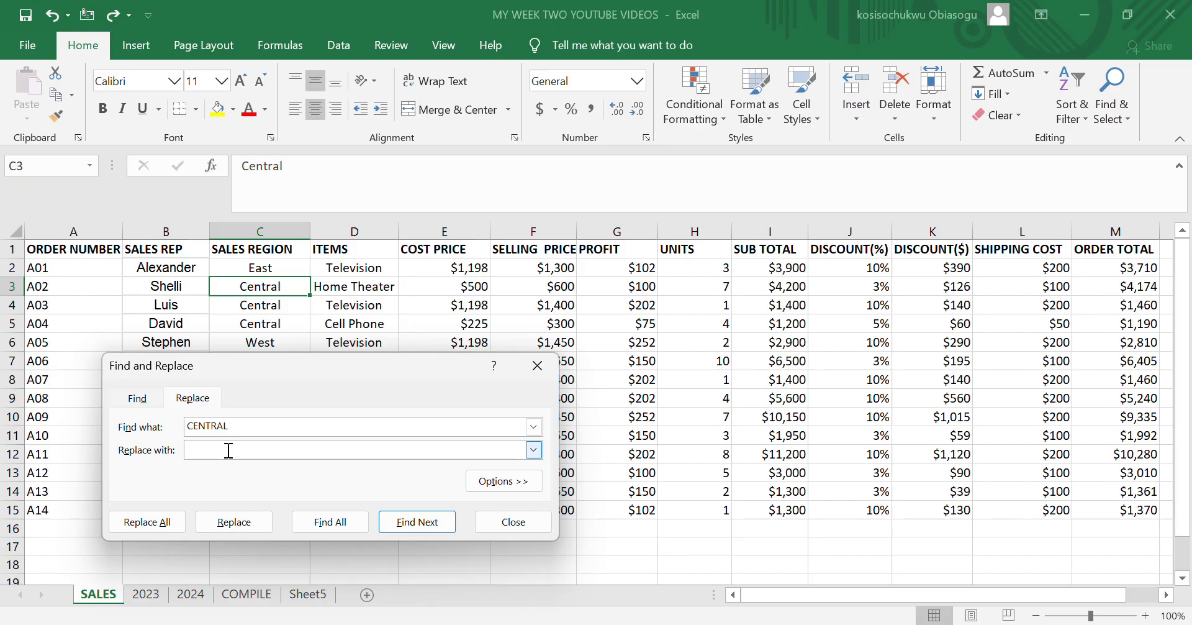
{"action": "type", "text": "North"}
Step: Rewrite the text to find as Central, with only the first letter capitalized
{"action": "key", "text": "BackSpace"}
{"action": "key", "text": "BackSpace"}
{"action": "key", "text": "BackSpace"}
{"action": "key", "text": "BackSpace"}
{"action": "key", "text": "BackSpace"}
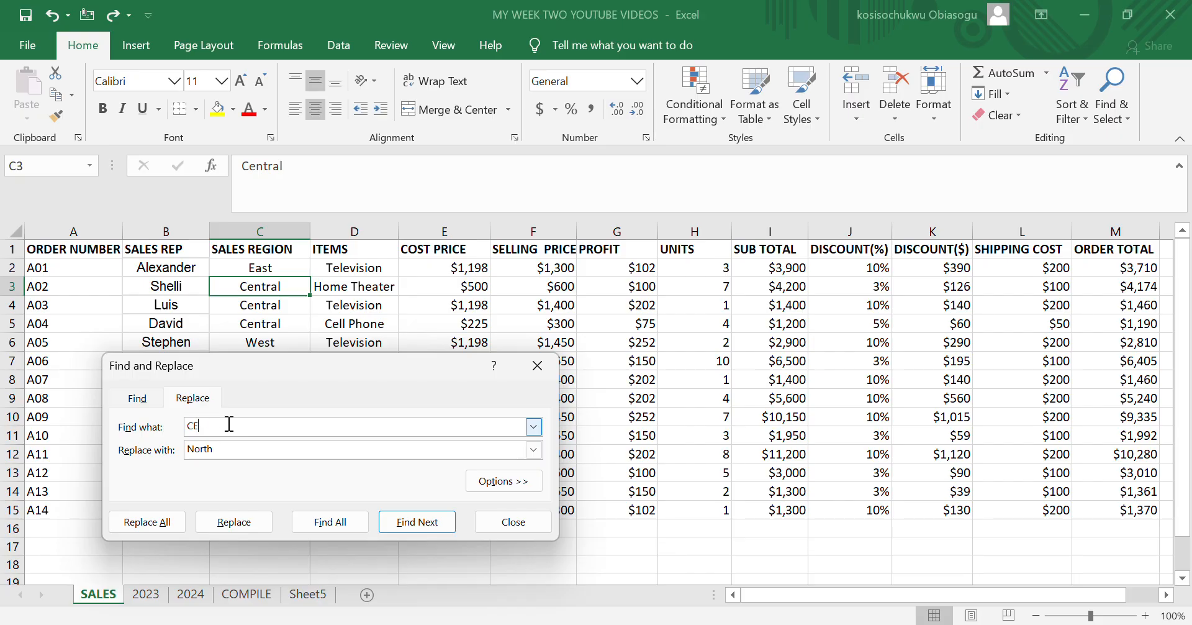
{"action": "key", "text": "BackSpace"}
{"action": "type", "text": "entral"}
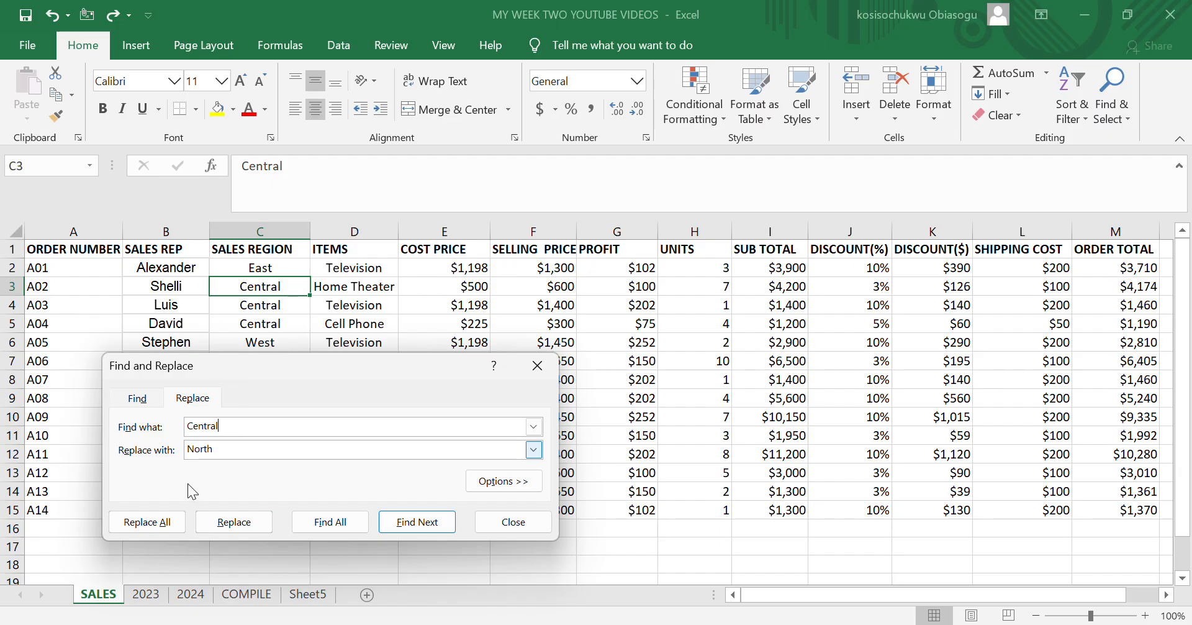
Step: Replace every occurrence of Central with North in the SALES sheet, and close the find-and-replace dialog
{"action": "left_click", "coordinate": [151, 522]}
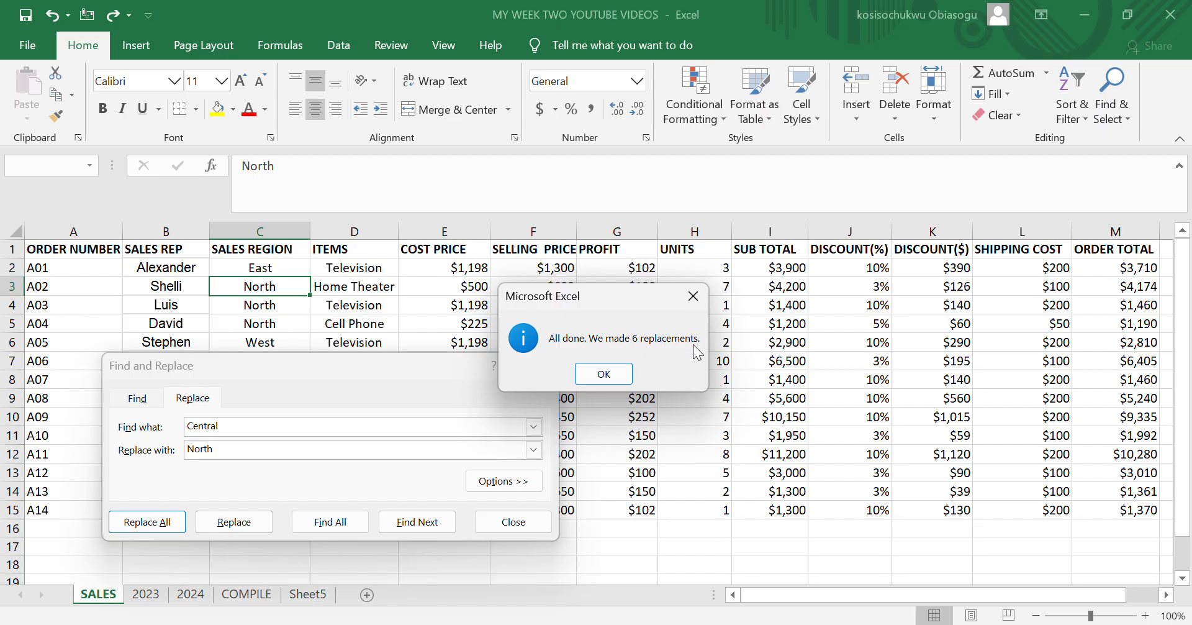
{"action": "left_click", "coordinate": [578, 375]}
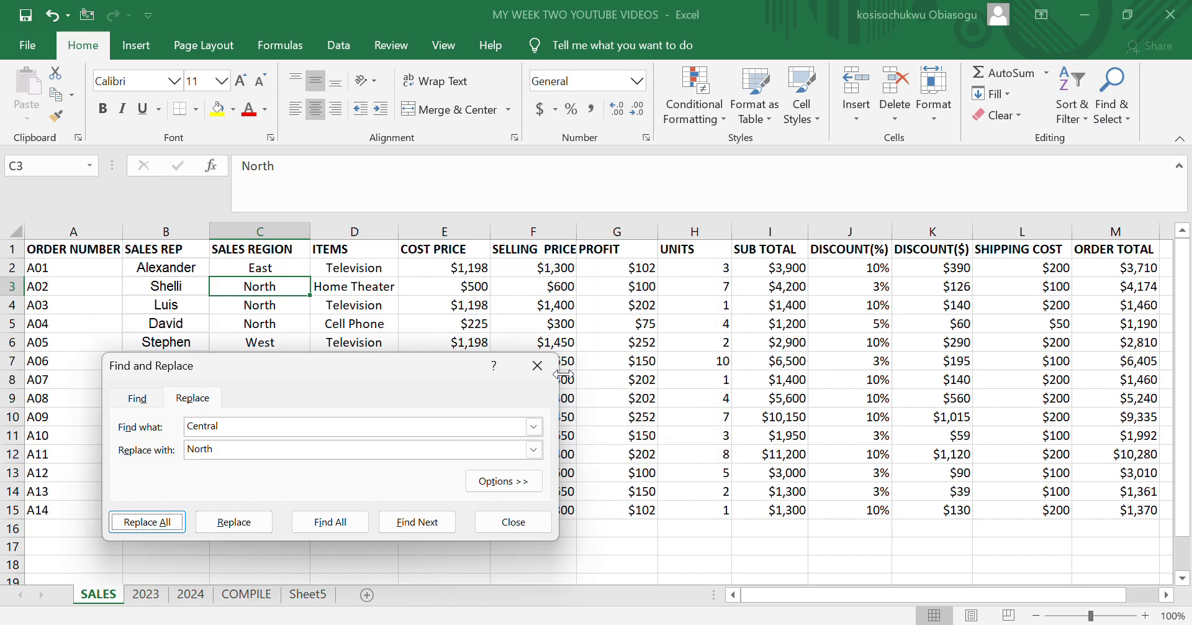
{"action": "left_click", "coordinate": [517, 522]}
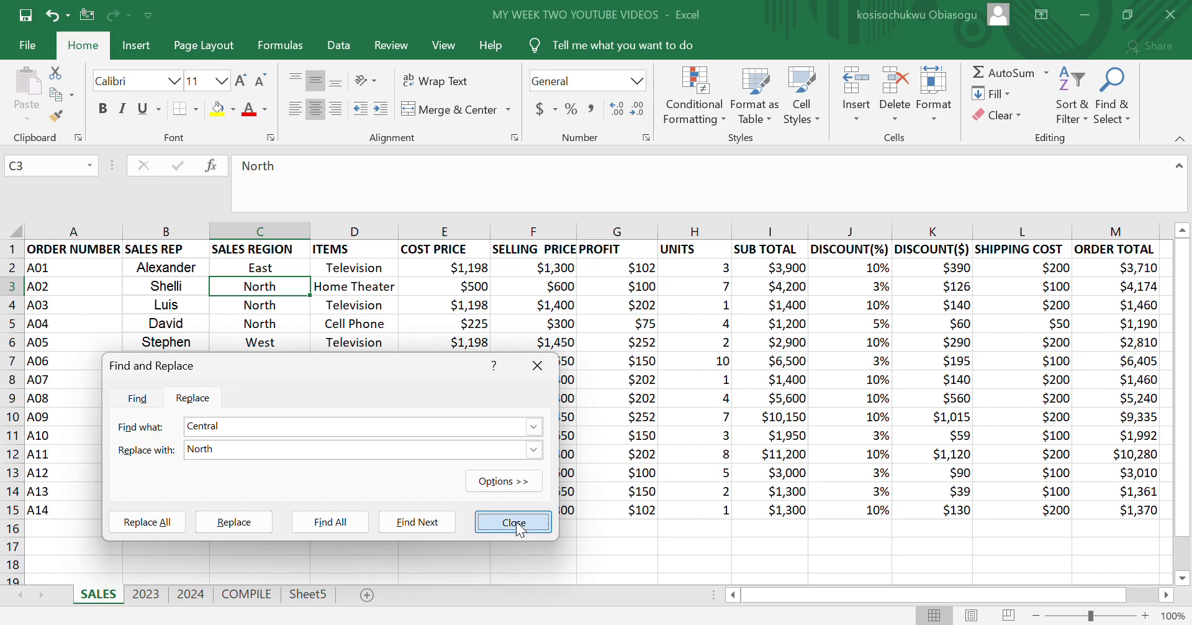